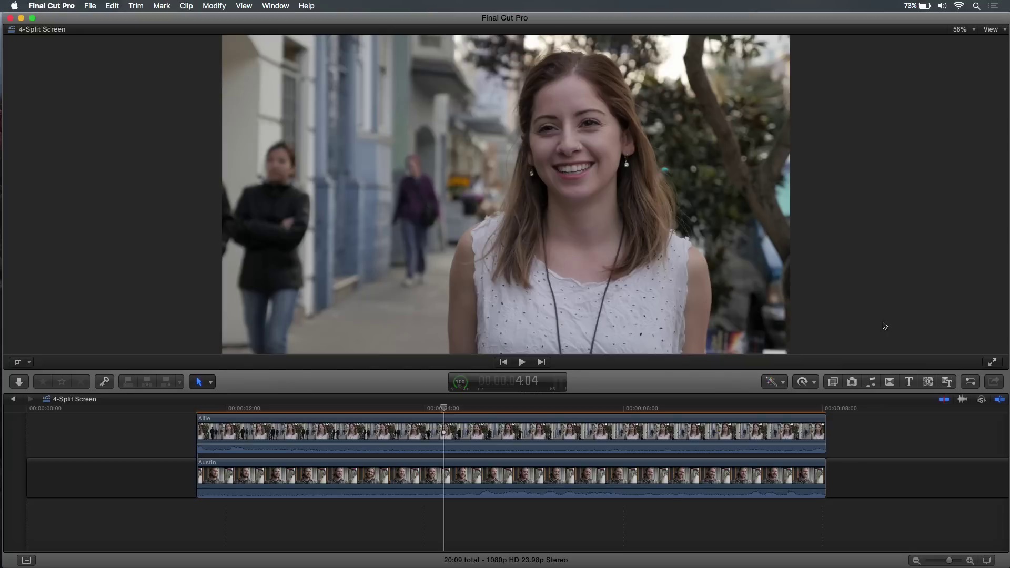
Step: Disable the woman's clip to compare frames of the man's clip beneath, then re-enable it
{"action": "mouse_move", "coordinate": [443, 408]}
{"action": "left_mouse_down"}
{"action": "mouse_move", "coordinate": [216, 412]}
{"action": "mouse_move", "coordinate": [694, 409]}
{"action": "mouse_move", "coordinate": [221, 409]}
{"action": "mouse_move", "coordinate": [429, 417]}
{"action": "left_mouse_up"}
{"action": "left_click", "coordinate": [428, 417]}
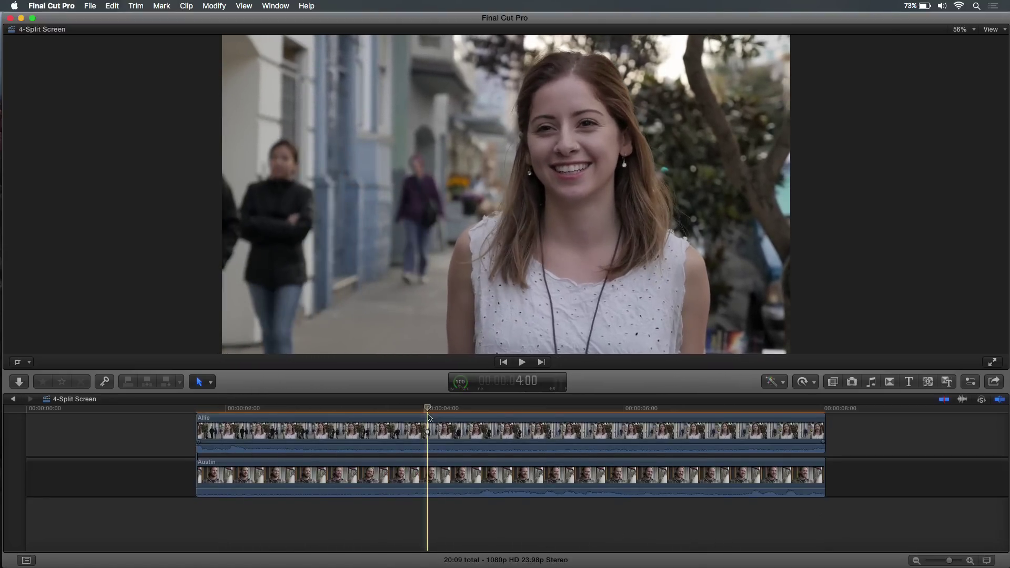
{"action": "key", "text": "v"}
{"action": "key", "text": "Left"}
{"action": "key", "text": "Left"}
{"action": "key", "text": "Left"}
{"action": "key", "text": "Left"}
{"action": "left_click_drag", "start_coordinate": [353, 411], "coordinate": [459, 415]}
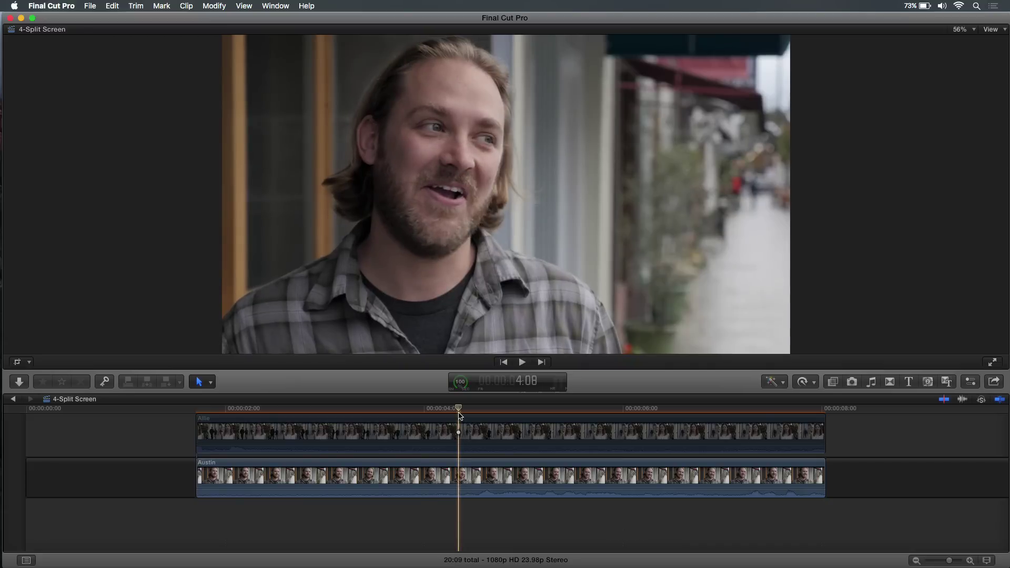
{"action": "key", "text": "v"}
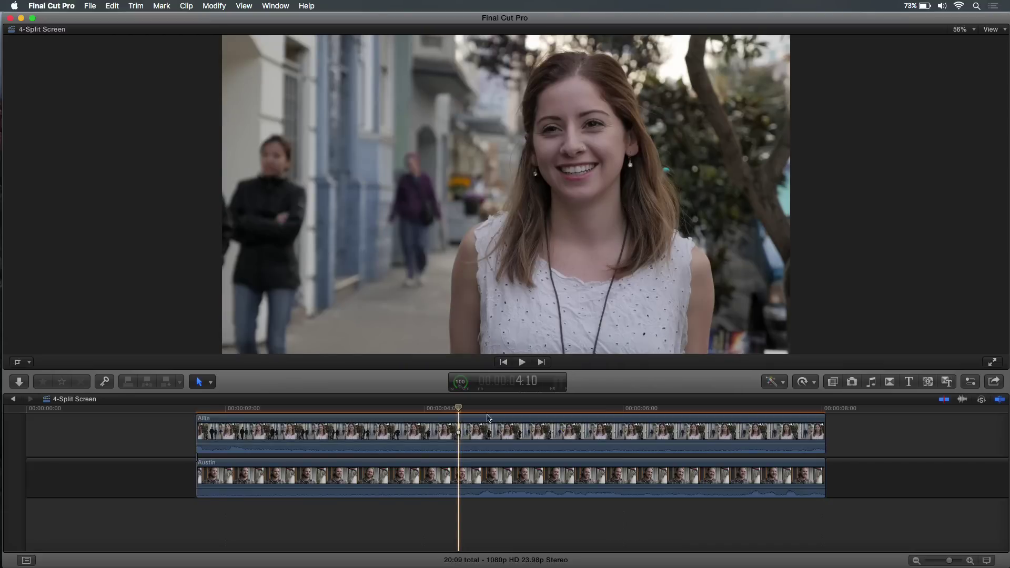
Step: In the woman's video settings, collapse Transform and Distort, try a Crop-type left crop, then reset Crop
{"action": "left_click", "coordinate": [971, 382]}
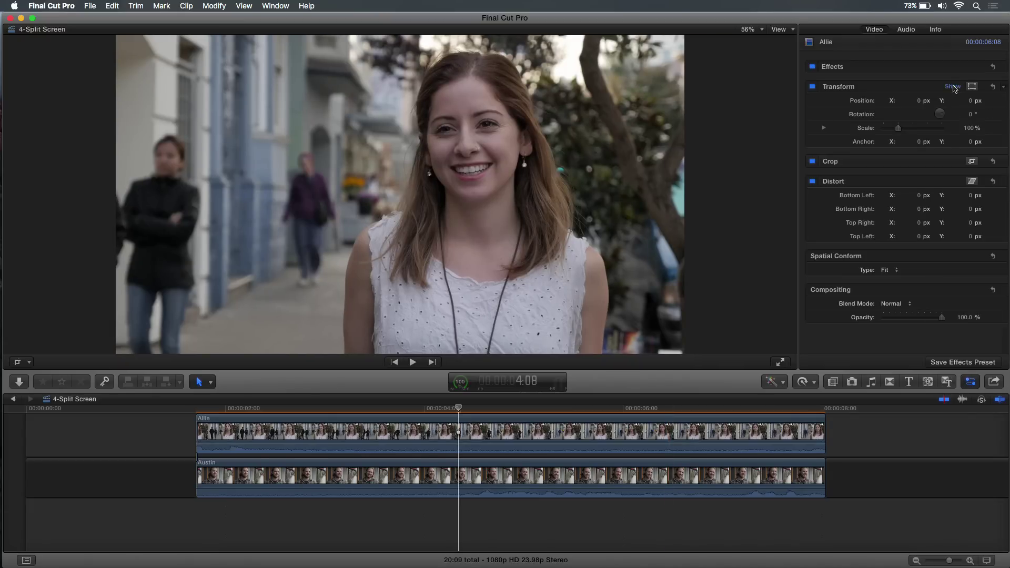
{"action": "left_click", "coordinate": [952, 87]}
{"action": "left_click", "coordinate": [952, 127]}
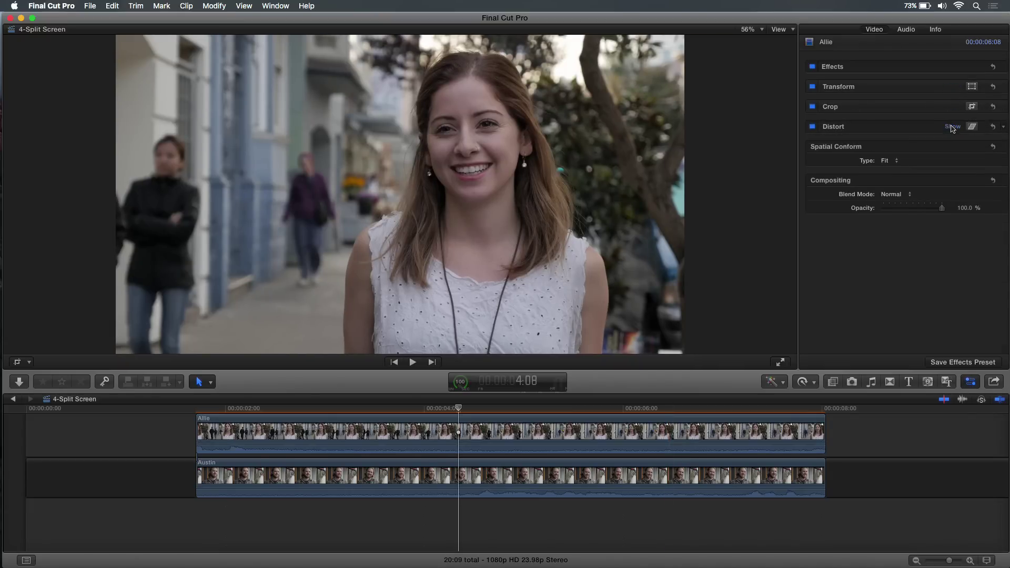
{"action": "left_click", "coordinate": [953, 107]}
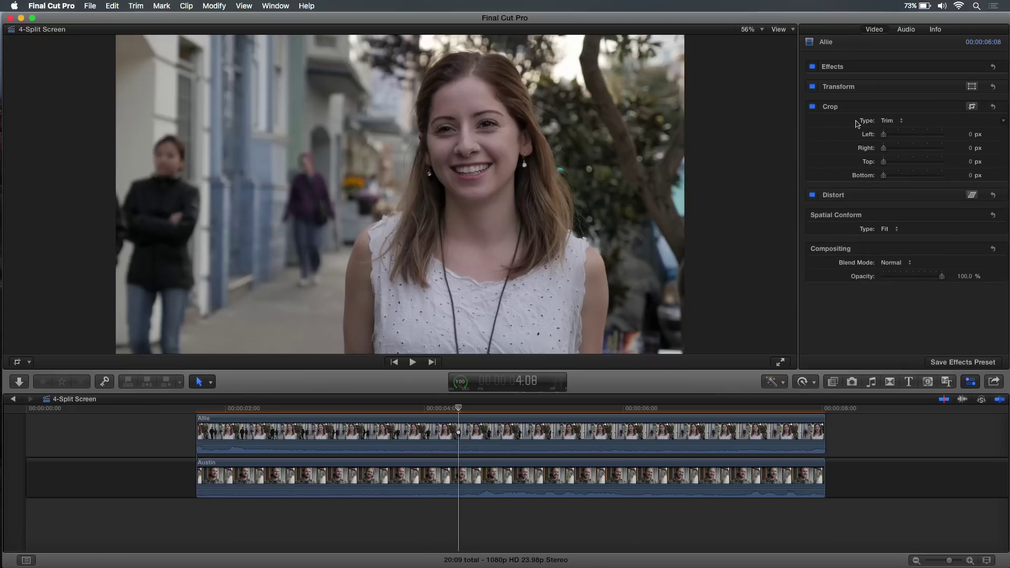
{"action": "left_click", "coordinate": [895, 124]}
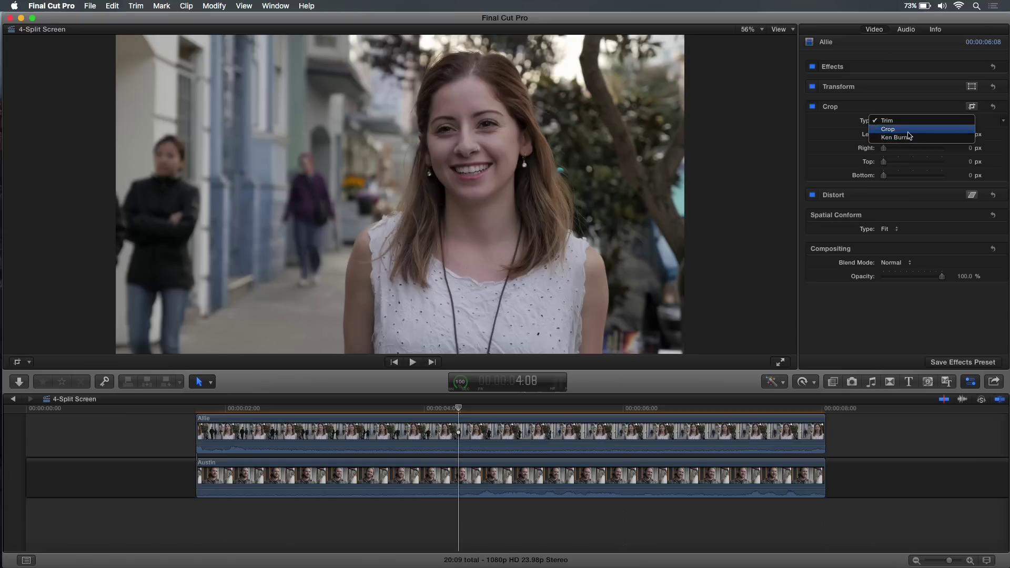
{"action": "left_click", "coordinate": [907, 129]}
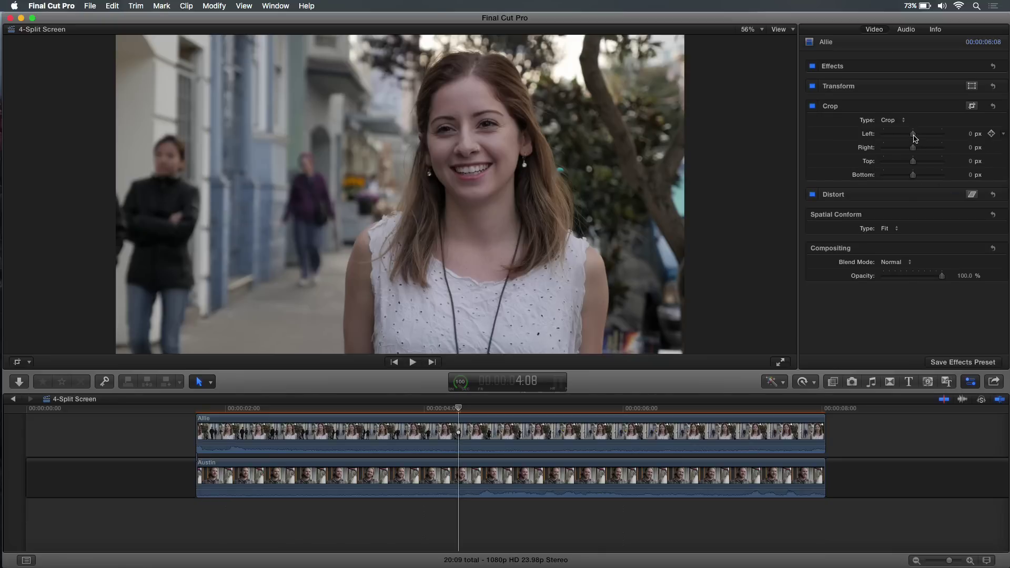
{"action": "mouse_move", "coordinate": [915, 137]}
{"action": "left_mouse_down"}
{"action": "mouse_move", "coordinate": [880, 138]}
{"action": "mouse_move", "coordinate": [922, 139]}
{"action": "left_mouse_up"}
{"action": "left_click", "coordinate": [993, 107]}
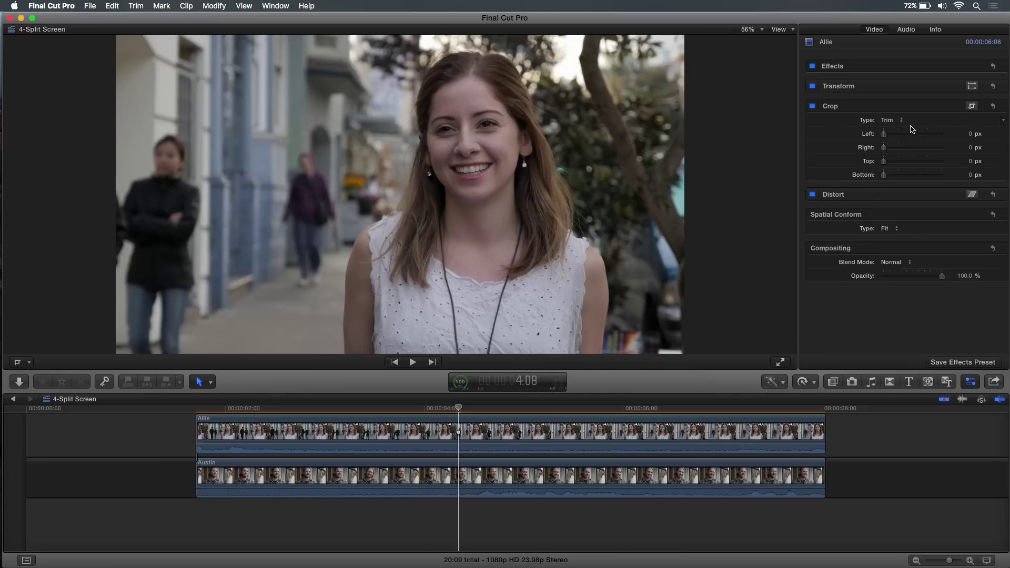
Step: Show the on-screen crop controls over the viewer and switch them to Crop mode
{"action": "left_click", "coordinate": [972, 107]}
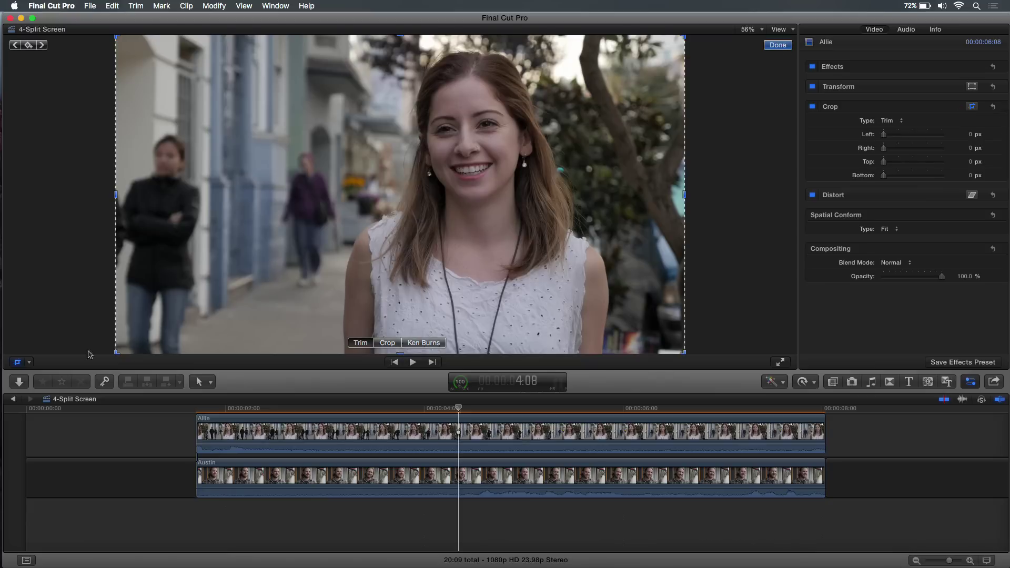
{"action": "left_click", "coordinate": [29, 363]}
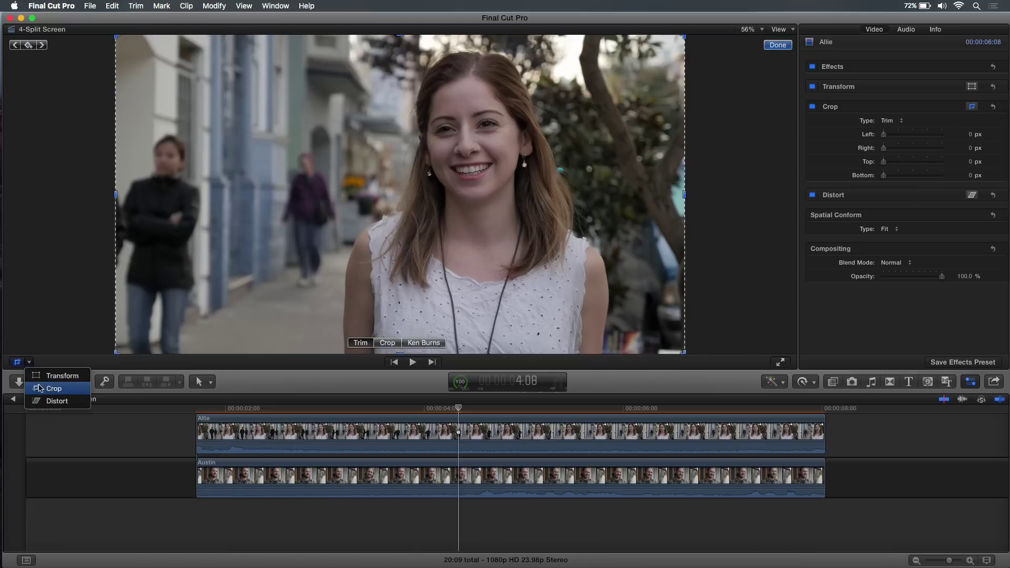
{"action": "left_click", "coordinate": [46, 314]}
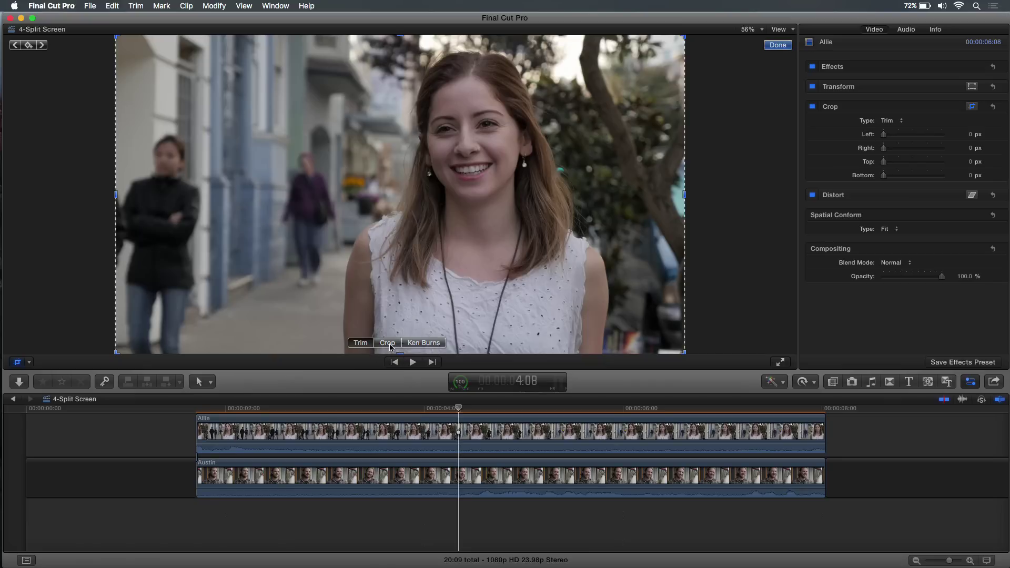
{"action": "left_click", "coordinate": [388, 343]}
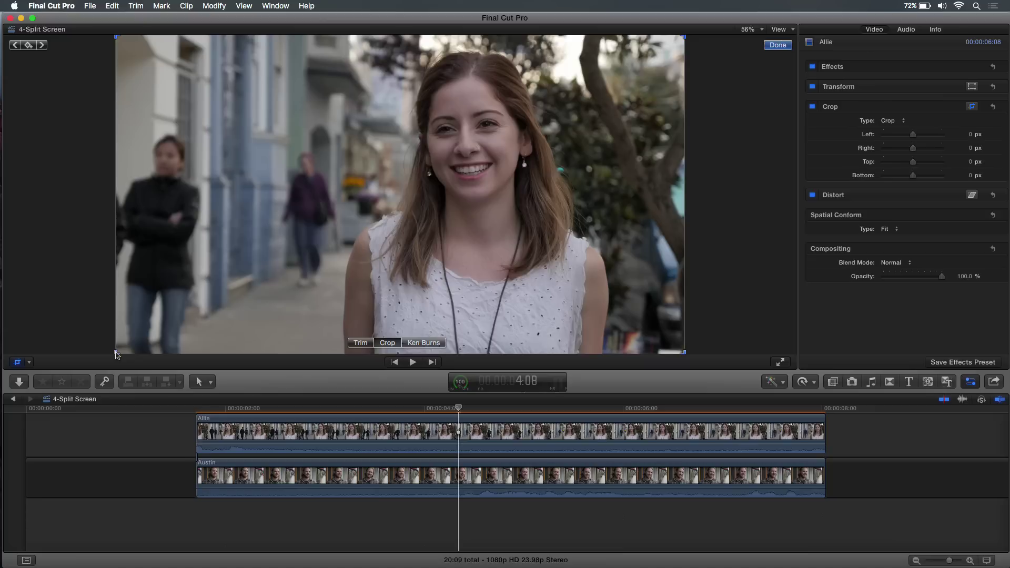
Step: Drag the crop corners and box to frame the woman's head and shoulders, then apply
{"action": "left_click_drag", "start_coordinate": [142, 342], "coordinate": [301, 250]}
{"action": "left_click_drag", "start_coordinate": [387, 217], "coordinate": [378, 238]}
{"action": "mouse_move", "coordinate": [273, 273]}
{"action": "left_mouse_down"}
{"action": "mouse_move", "coordinate": [206, 315]}
{"action": "mouse_move", "coordinate": [289, 265]}
{"action": "left_mouse_up"}
{"action": "left_click_drag", "start_coordinate": [442, 245], "coordinate": [419, 244]}
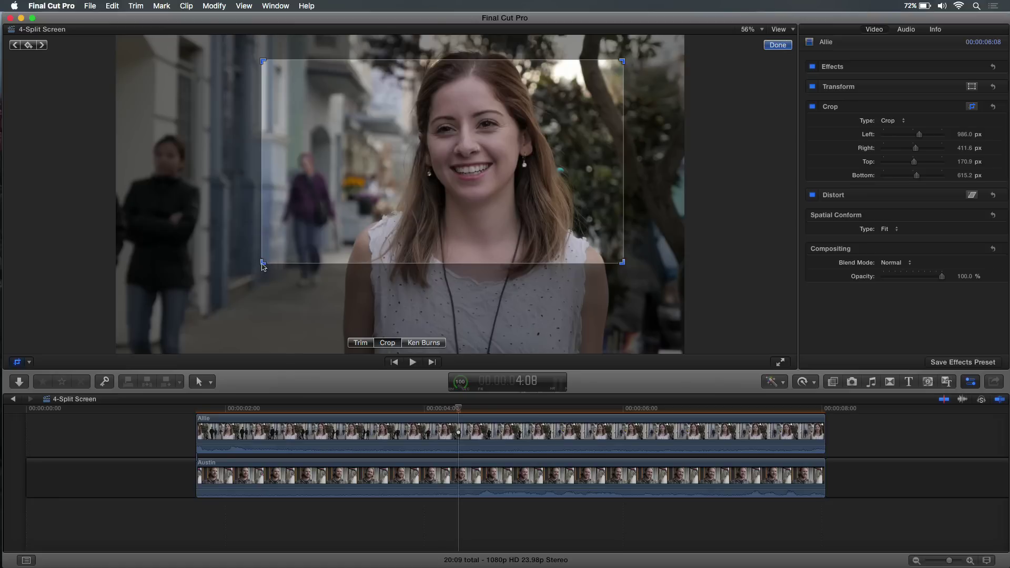
{"action": "left_click_drag", "start_coordinate": [264, 266], "coordinate": [262, 264]}
{"action": "left_click_drag", "start_coordinate": [391, 240], "coordinate": [394, 243]}
{"action": "left_click", "coordinate": [776, 45]}
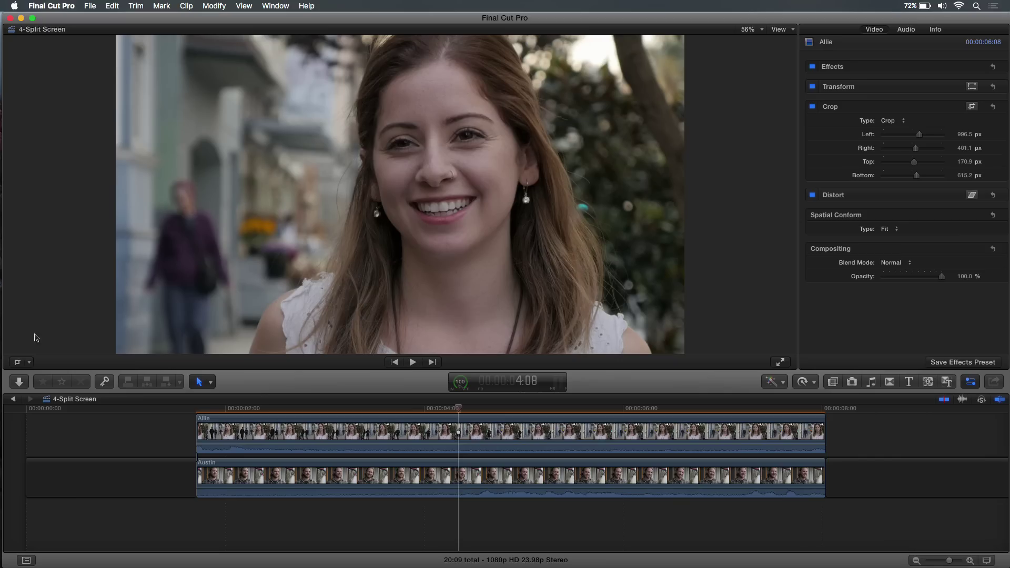
Step: Reopen the crop box, fine-tune it to Left 996.5, Right 401.1, Top 170.9, Bottom 615.2 px, and finish
{"action": "left_click", "coordinate": [14, 361]}
{"action": "mouse_move", "coordinate": [476, 151]}
{"action": "left_mouse_down"}
{"action": "mouse_move", "coordinate": [494, 153]}
{"action": "mouse_move", "coordinate": [478, 148]}
{"action": "left_mouse_up"}
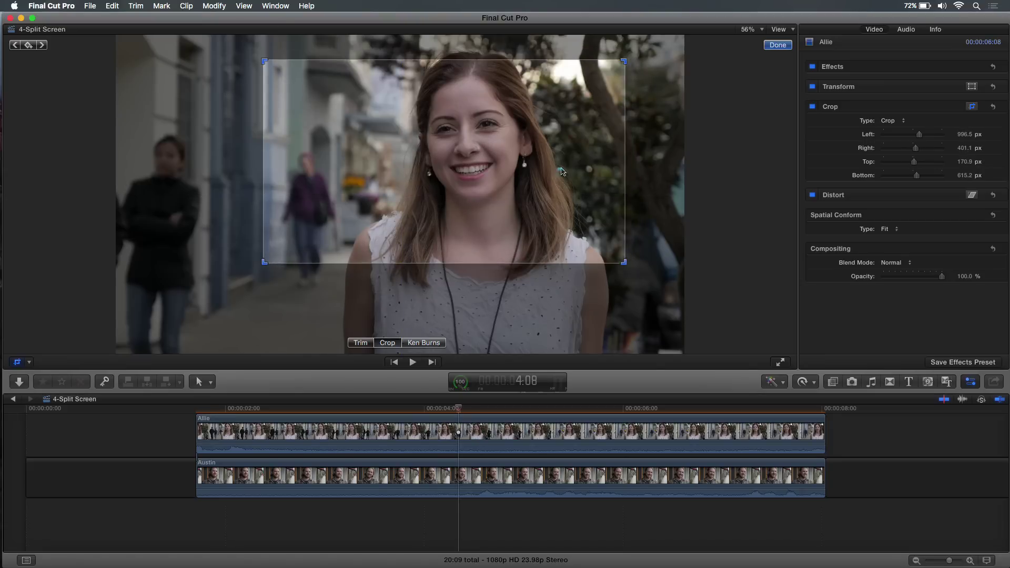
{"action": "left_click", "coordinate": [778, 45]}
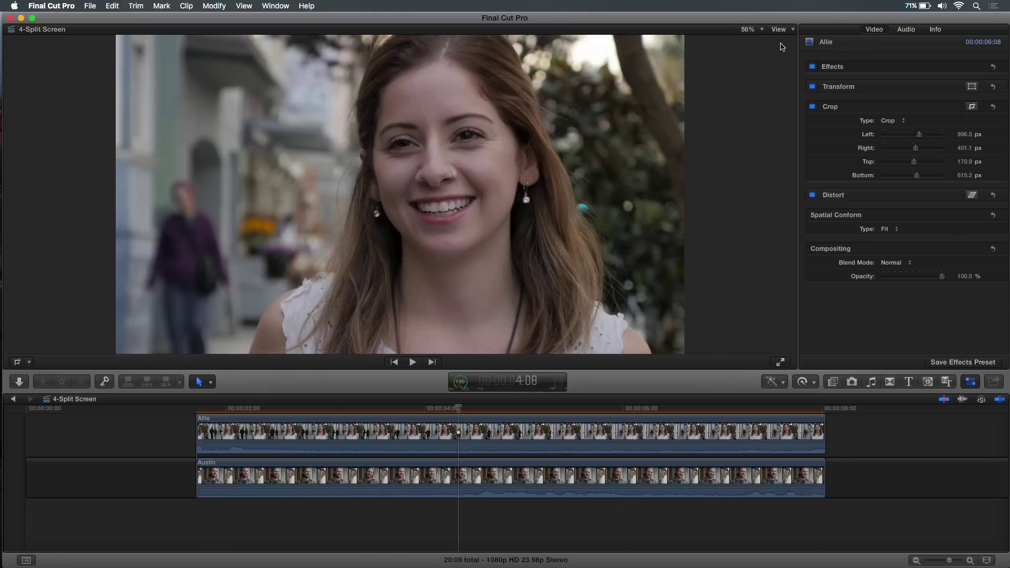
Step: Switch the woman's crop back to Trim, reset all edges to 0 px, and expand Transform
{"action": "left_click", "coordinate": [17, 363]}
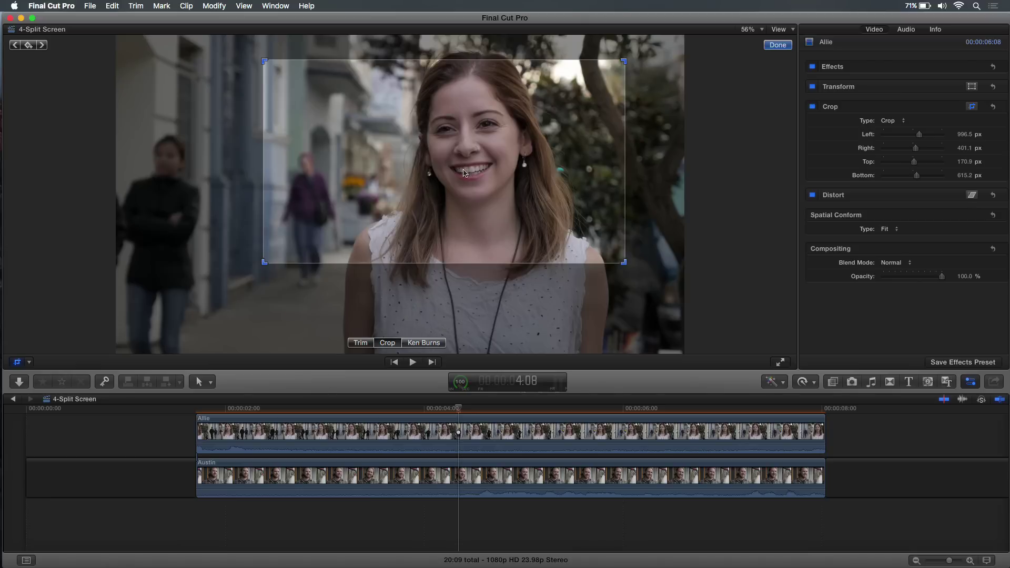
{"action": "left_click", "coordinate": [359, 342]}
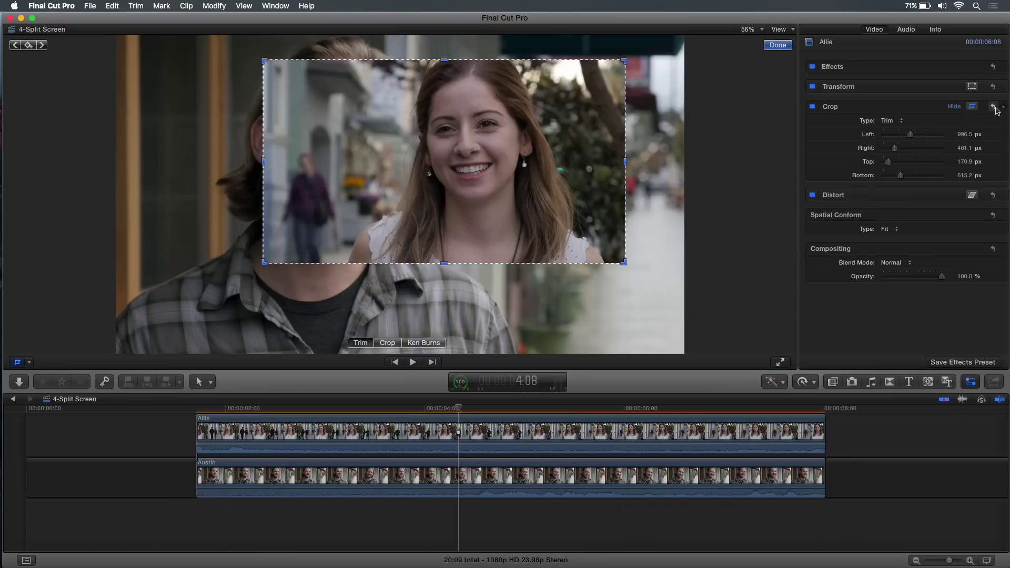
{"action": "left_click", "coordinate": [993, 107]}
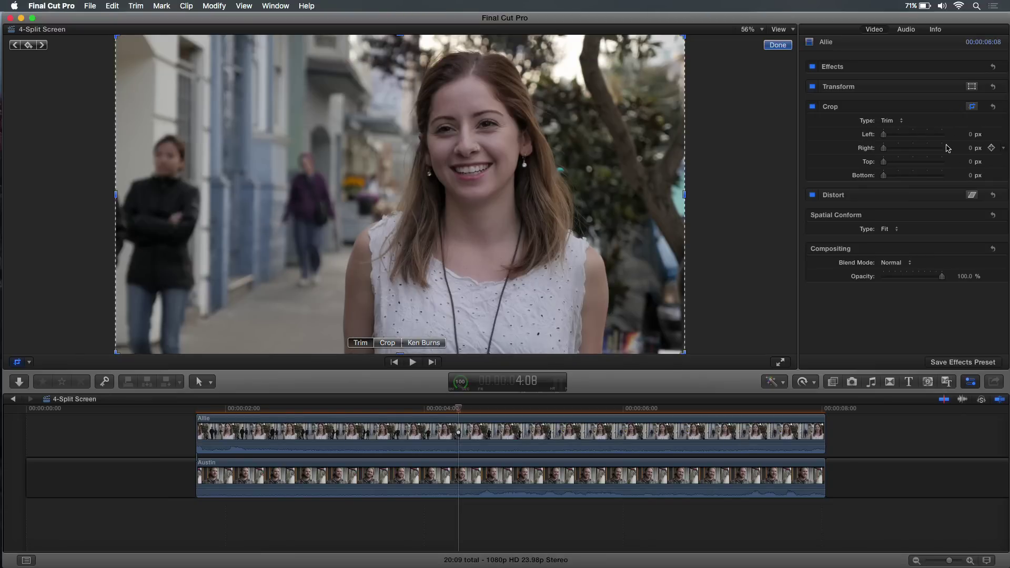
{"action": "left_click", "coordinate": [952, 87]}
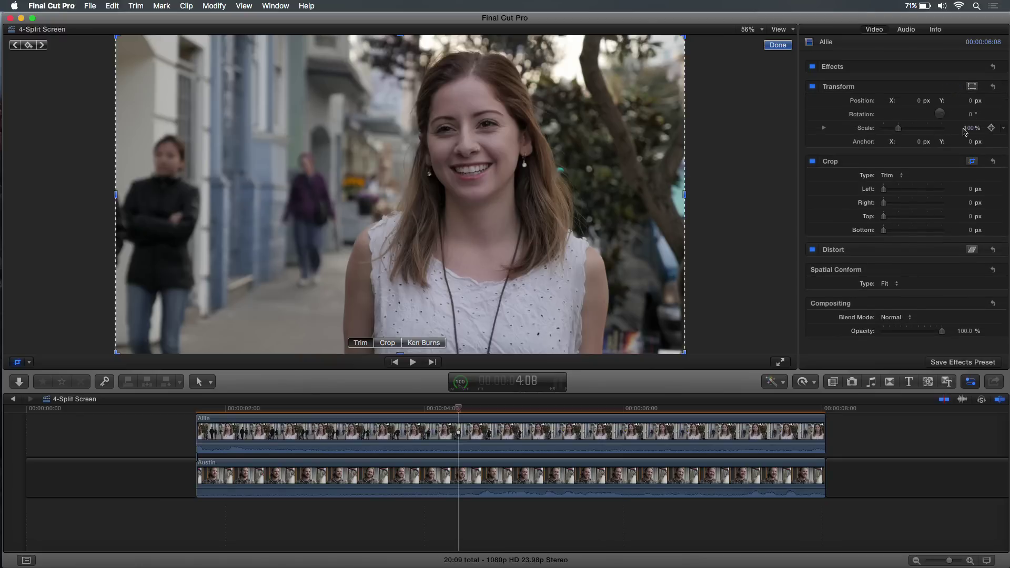
Step: Scale the woman's clip to 139% at X 52, Y -158 px and trim 1844.5 px from the left
{"action": "left_click_drag", "start_coordinate": [968, 128], "coordinate": [961, 118]}
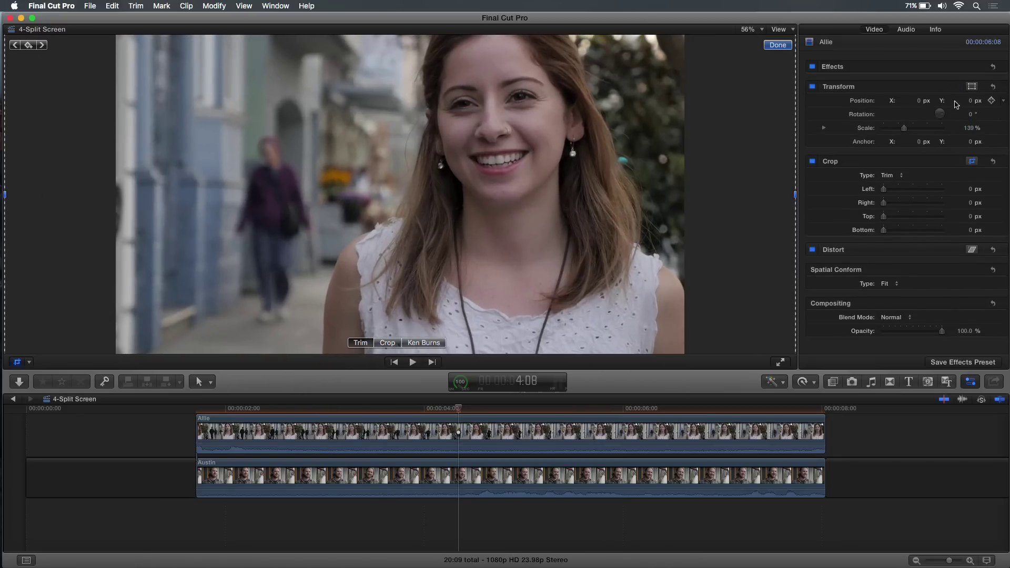
{"action": "left_click_drag", "start_coordinate": [972, 102], "coordinate": [922, 105]}
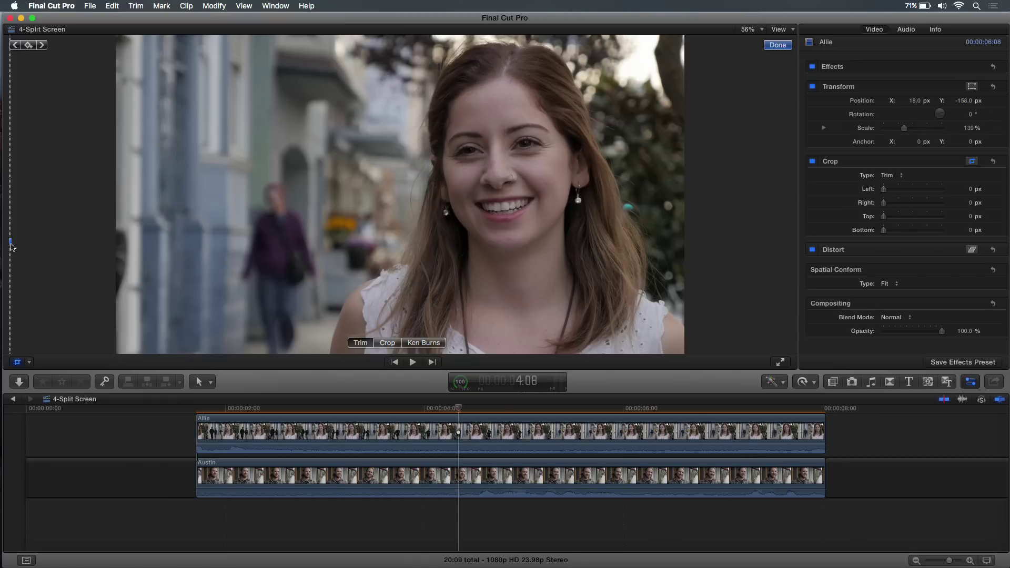
{"action": "left_click_drag", "start_coordinate": [12, 247], "coordinate": [400, 241]}
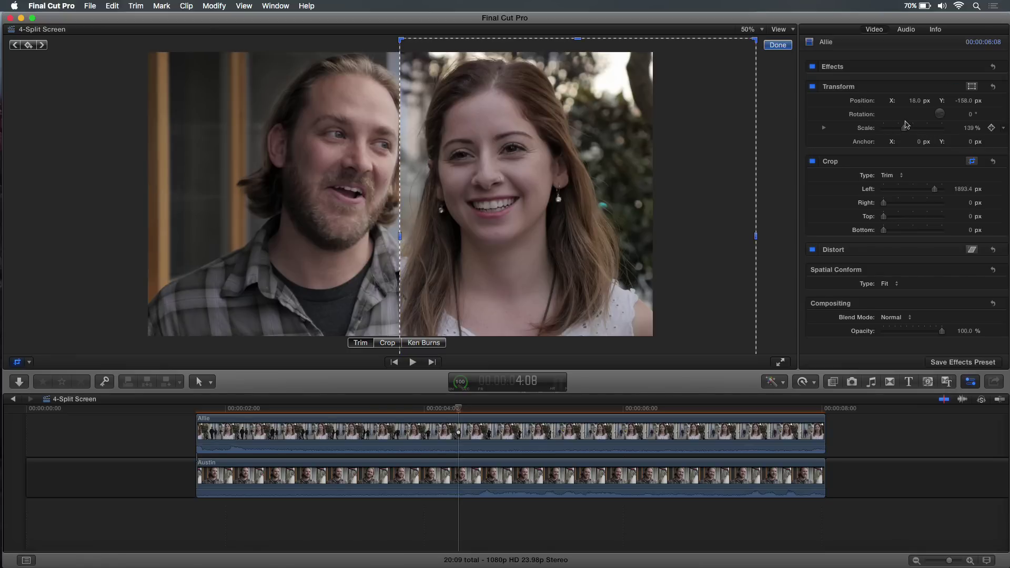
{"action": "scroll", "coordinate": [915, 104], "scroll_direction": "down", "scroll_amount": 1}
{"action": "left_click_drag", "start_coordinate": [915, 104], "coordinate": [930, 104]}
{"action": "left_click_drag", "start_coordinate": [500, 211], "coordinate": [493, 211]}
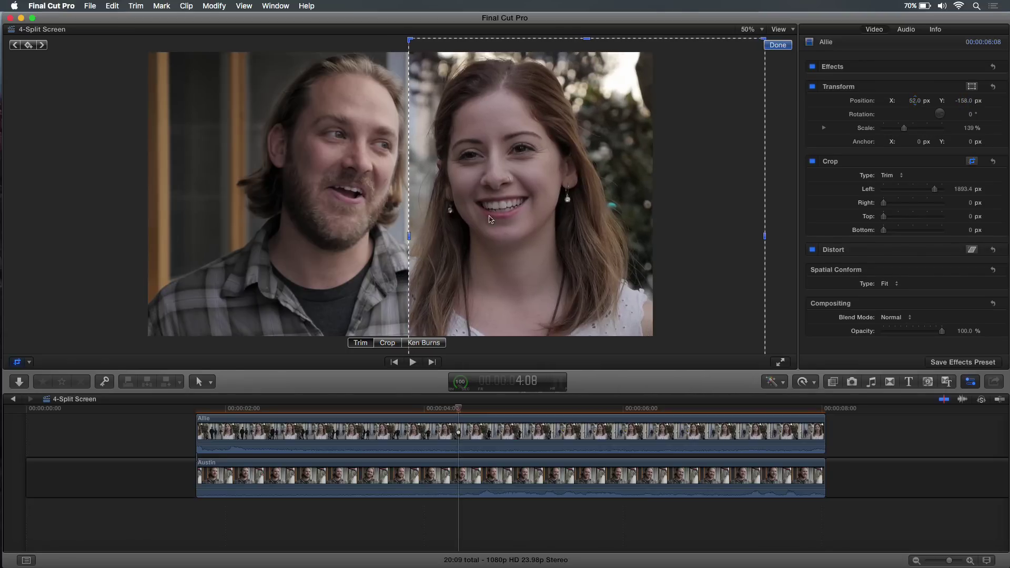
{"action": "left_click_drag", "start_coordinate": [407, 241], "coordinate": [400, 238]}
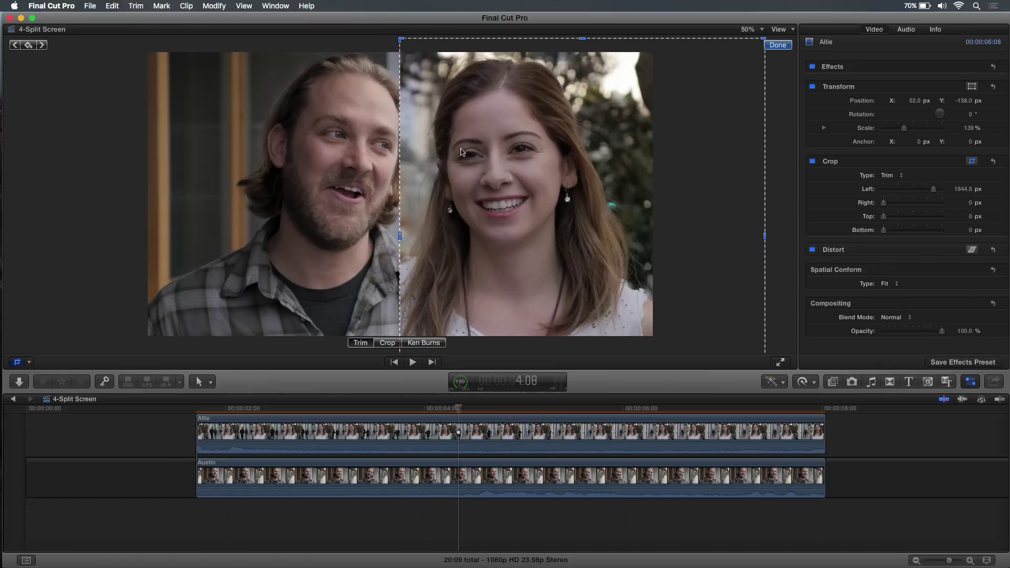
Step: Finish cropping, then shift the man's clip left to Position X -199.2 px
{"action": "left_click", "coordinate": [776, 45]}
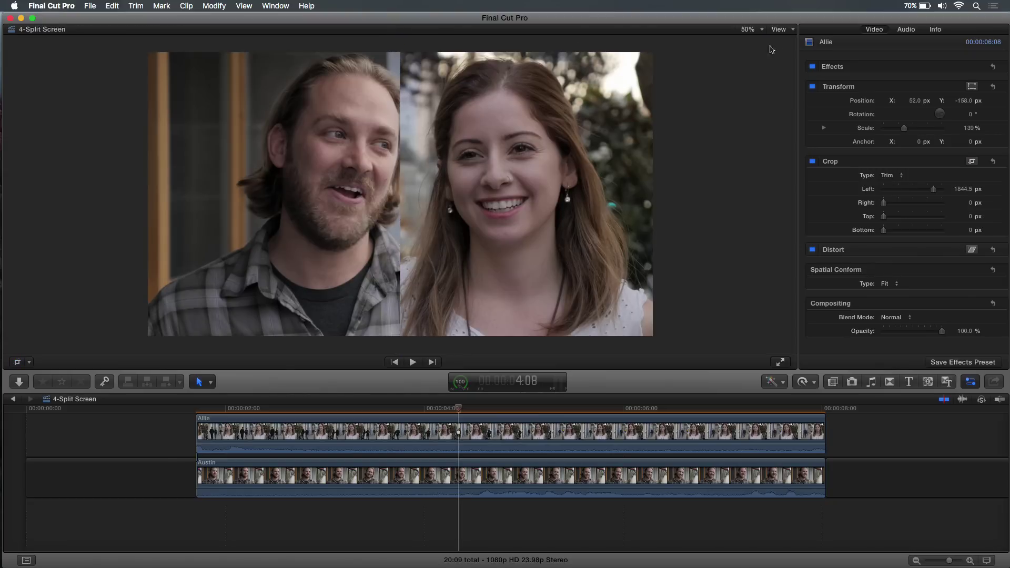
{"action": "left_click", "coordinate": [363, 476]}
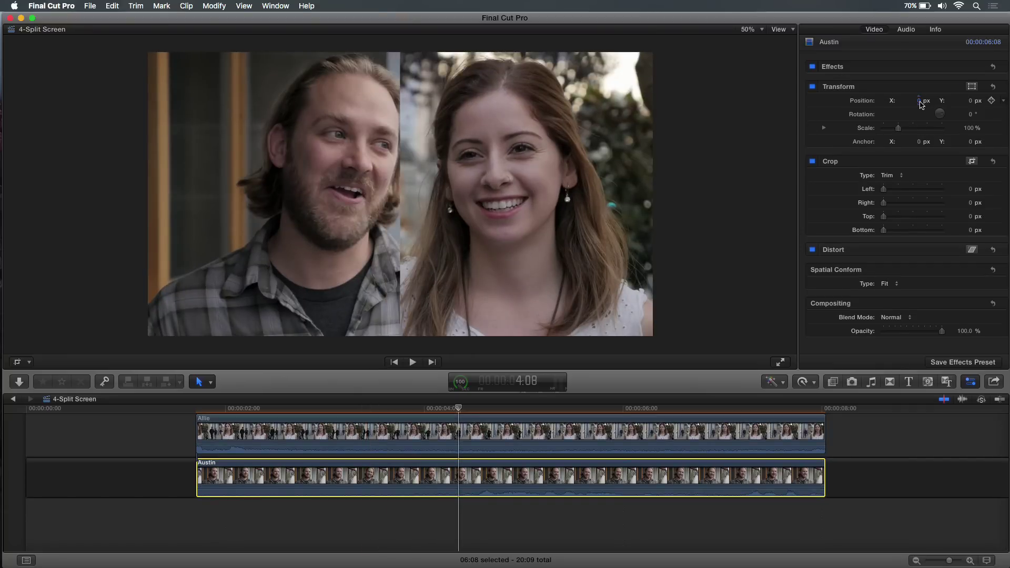
{"action": "left_click_drag", "start_coordinate": [918, 100], "coordinate": [914, 101]}
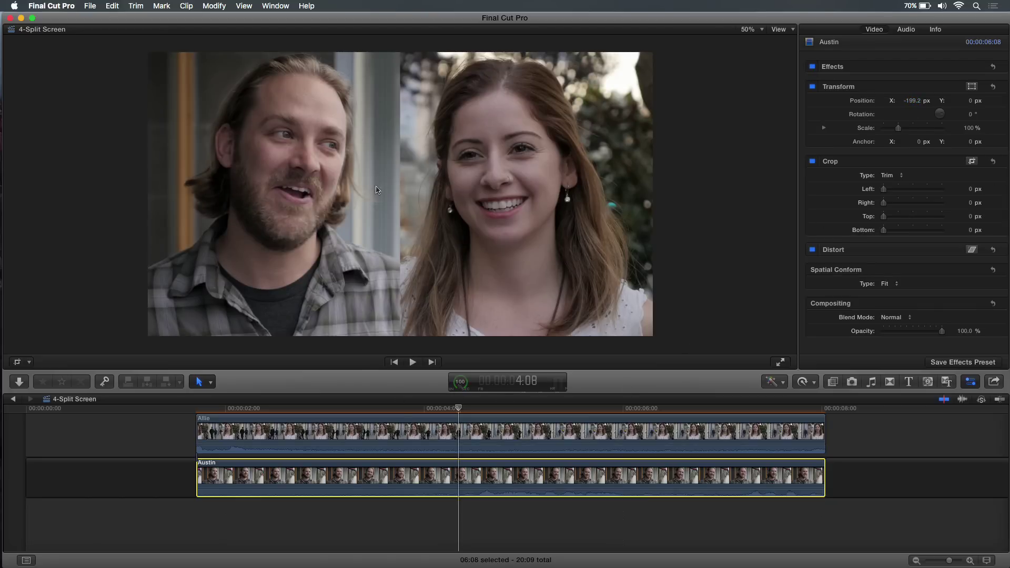
Step: Play and scrub through the split screen to review it, then reselect the woman's clip
{"action": "left_click", "coordinate": [203, 408]}
{"action": "key", "text": "space"}
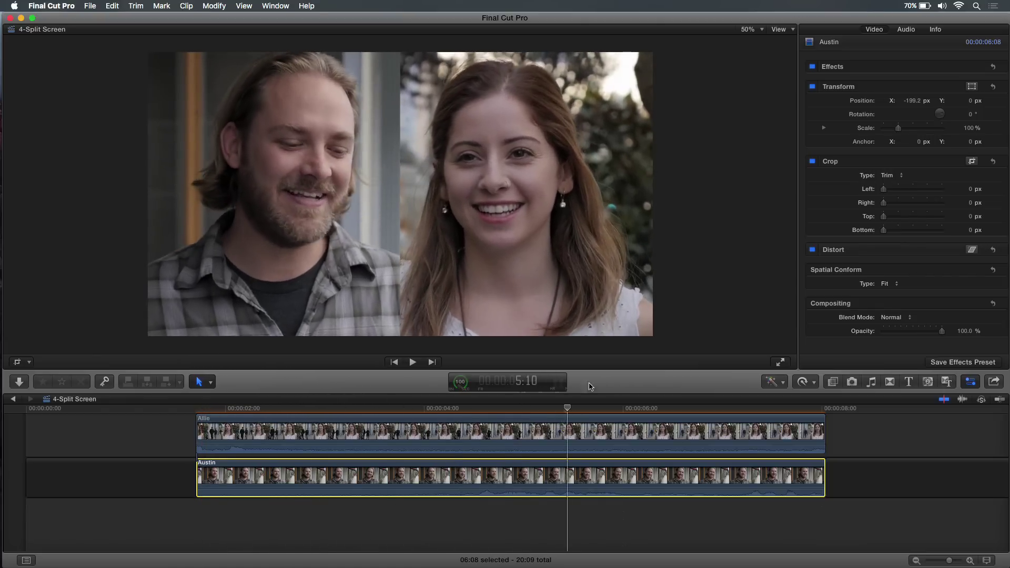
{"action": "left_click", "coordinate": [290, 408]}
{"action": "left_click", "coordinate": [272, 397]}
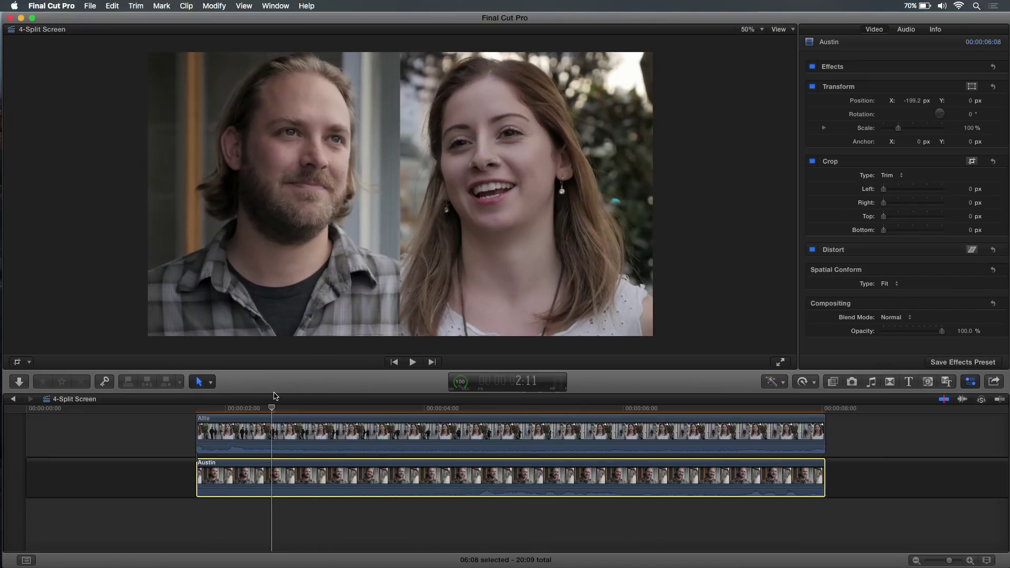
{"action": "left_click_drag", "start_coordinate": [271, 408], "coordinate": [294, 414]}
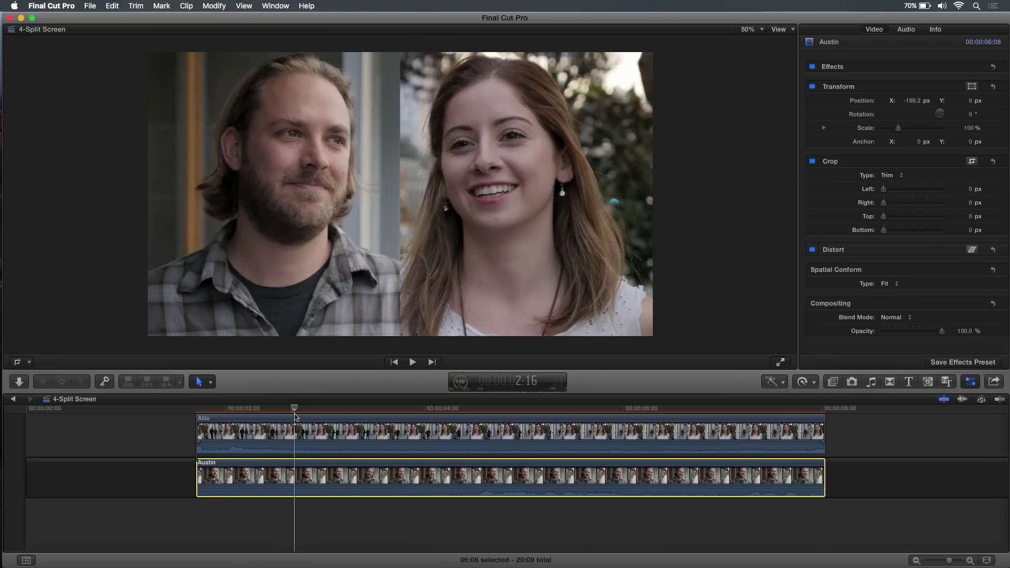
{"action": "left_click_drag", "start_coordinate": [295, 415], "coordinate": [359, 412]}
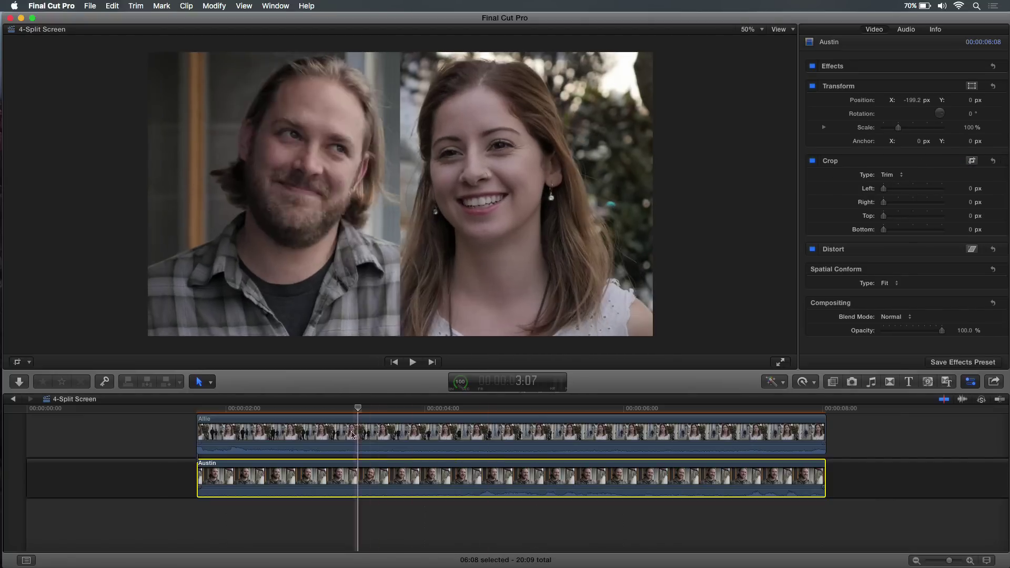
{"action": "left_click", "coordinate": [384, 434]}
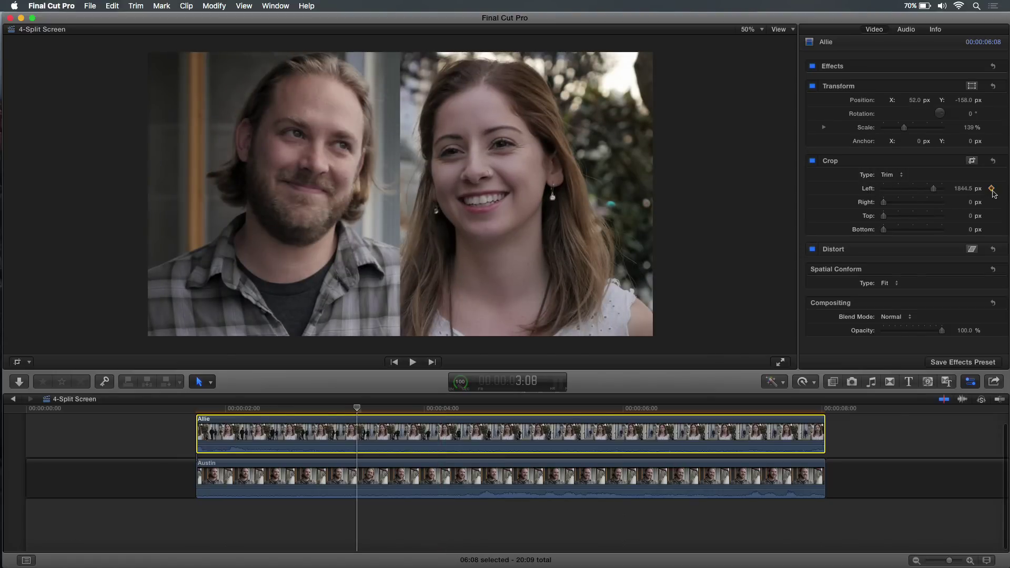
Step: Keyframe the woman's Crop Left at 0 px at 2:18, then play the animation from the start
{"action": "left_click_drag", "start_coordinate": [356, 408], "coordinate": [294, 409]}
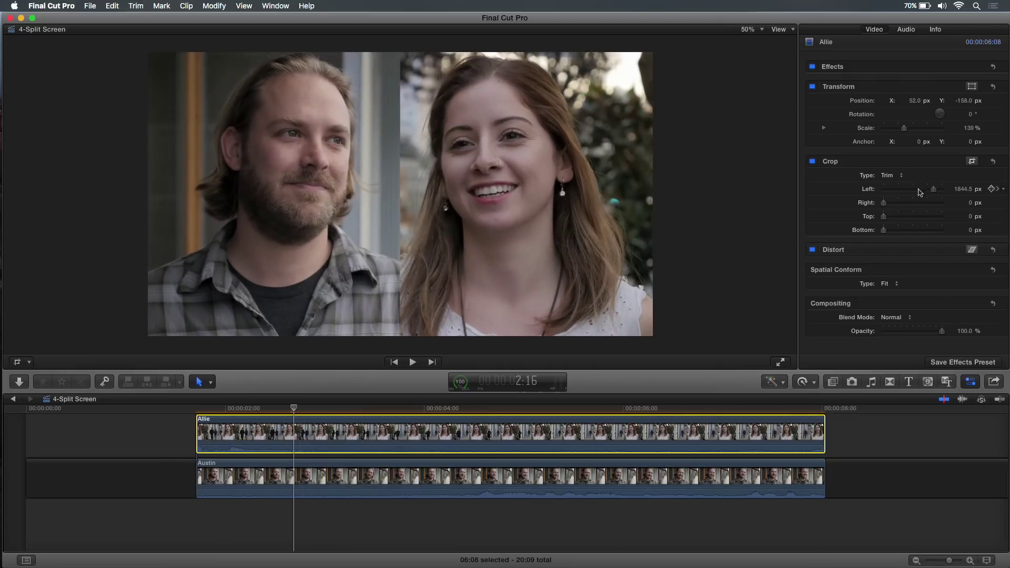
{"action": "left_click_drag", "start_coordinate": [920, 192], "coordinate": [867, 194]}
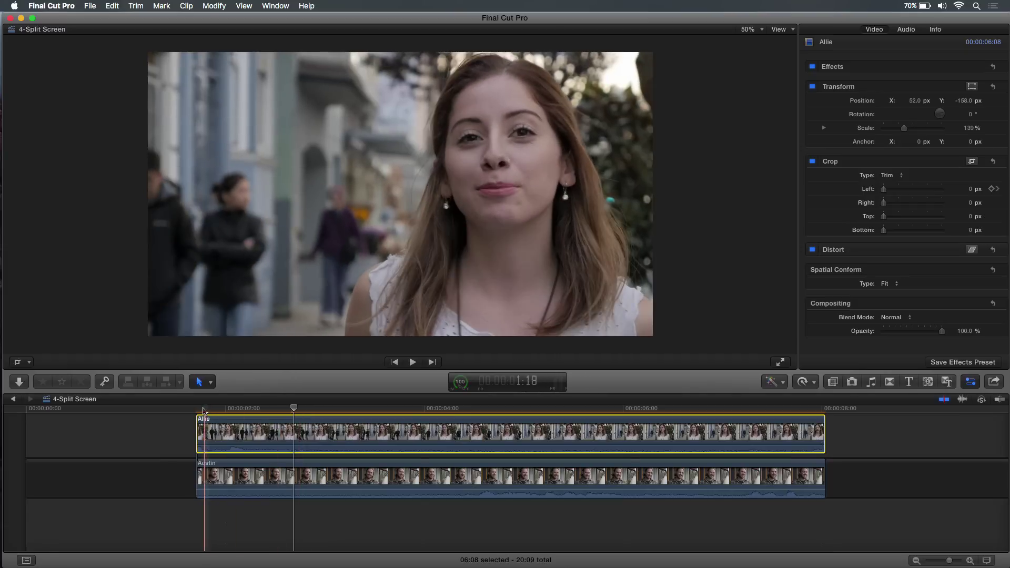
{"action": "left_click", "coordinate": [200, 410]}
{"action": "key", "text": "space"}
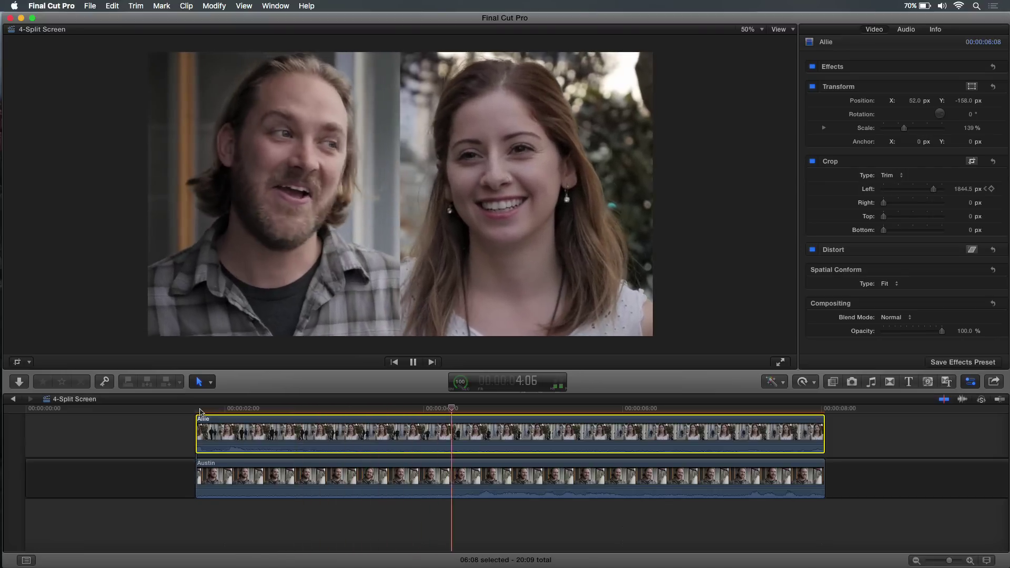
{"action": "key", "text": "space"}
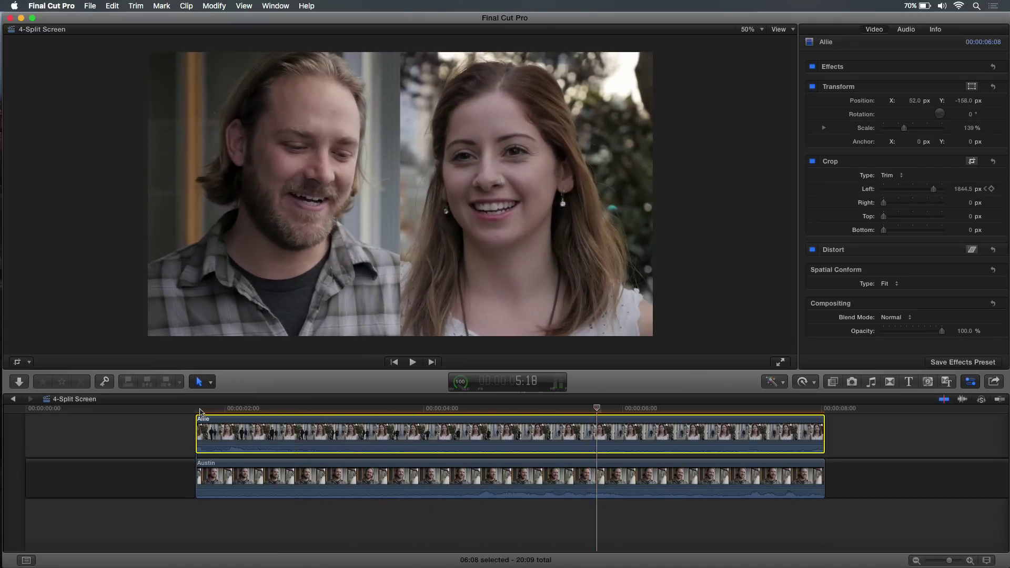